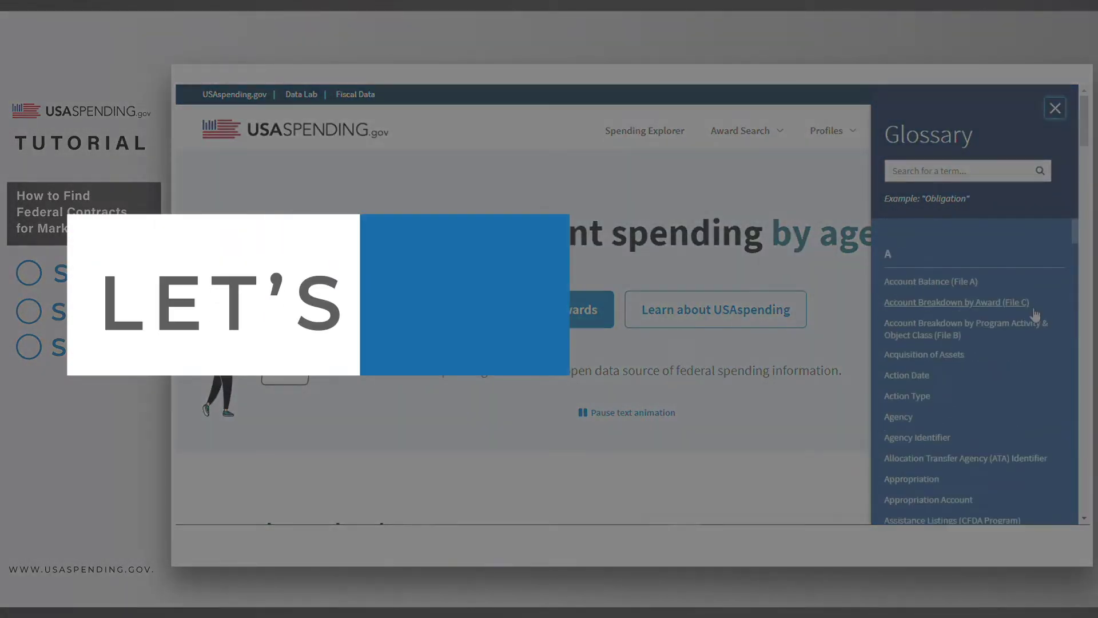
- Close the Glossary panel on the Advanced Search page
{"action": "left_click", "coordinate": [1056, 108]}
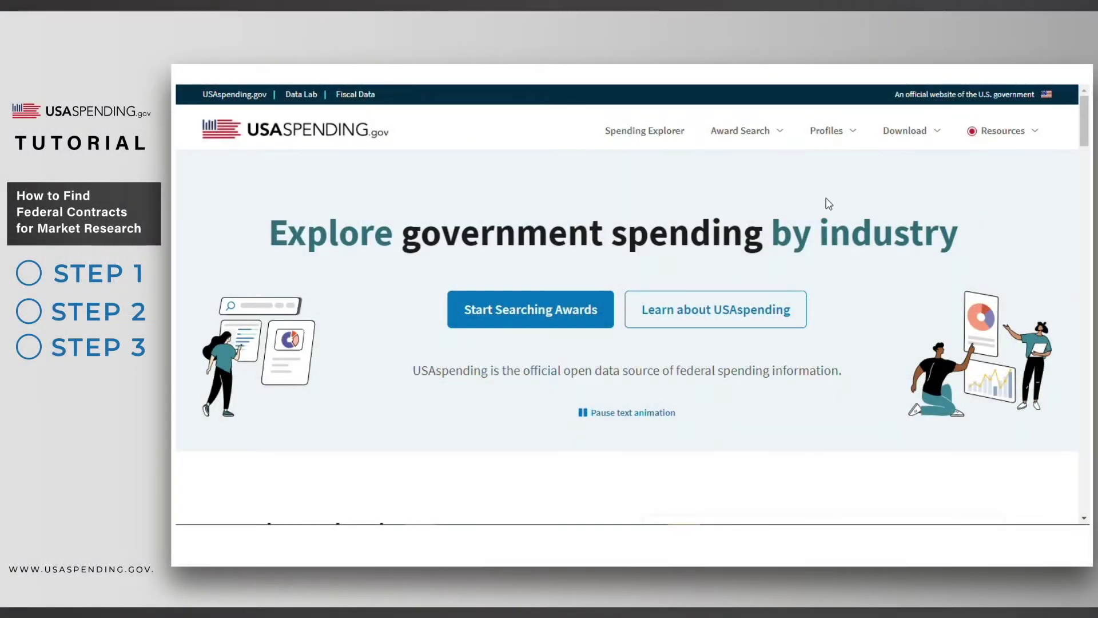
{"action": "mouse_move", "coordinate": [767, 134]}
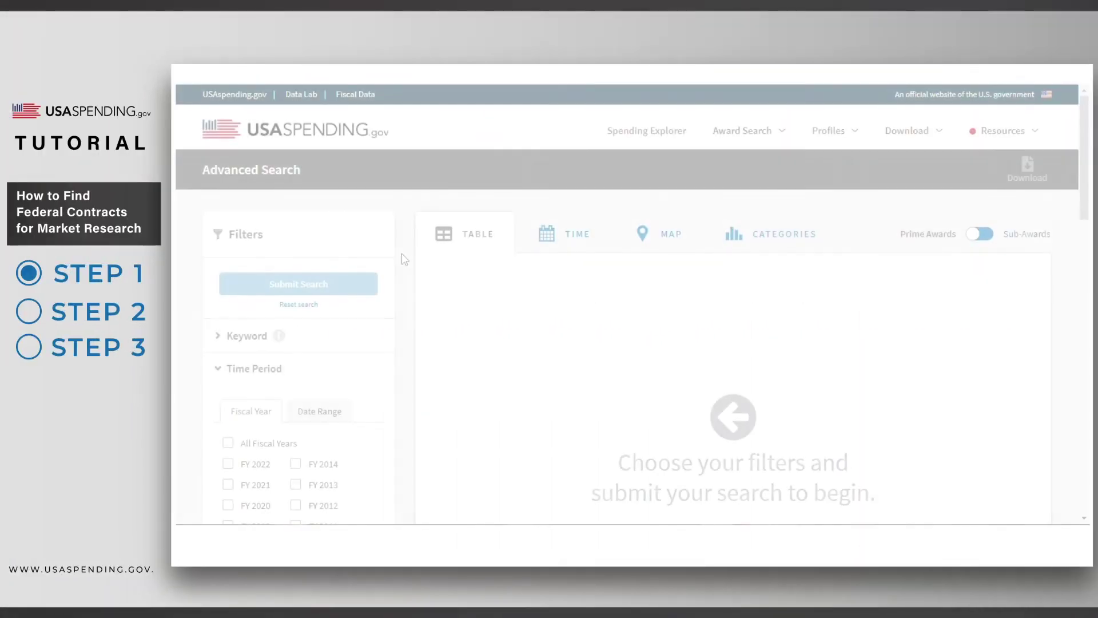
{"action": "scroll", "coordinate": [402, 255], "scroll_direction": "down", "scroll_amount": 5}
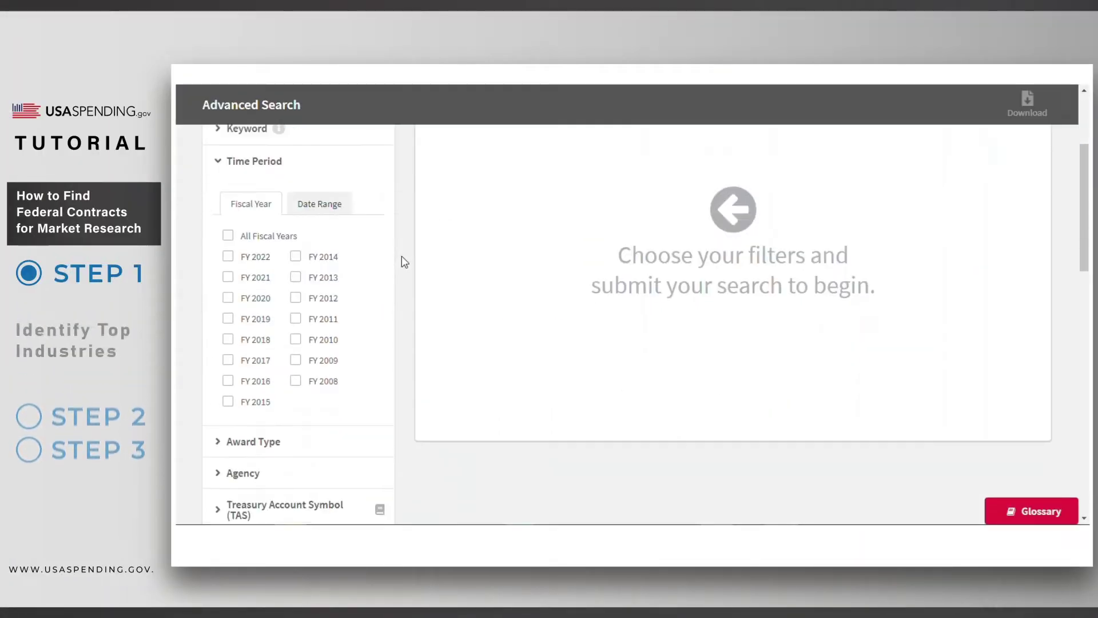
{"action": "scroll", "coordinate": [402, 264], "scroll_direction": "down", "scroll_amount": 2}
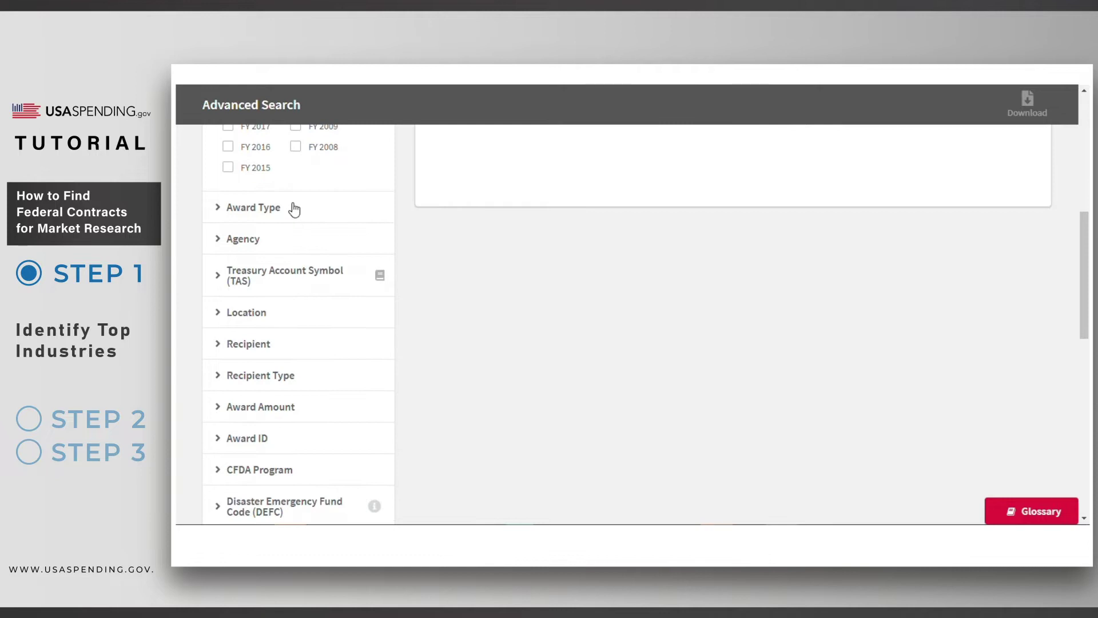
- Limit award type to Contracts and Contract IDVs and expand the Location filter
{"action": "left_click", "coordinate": [293, 208]}
{"action": "left_click", "coordinate": [234, 231]}
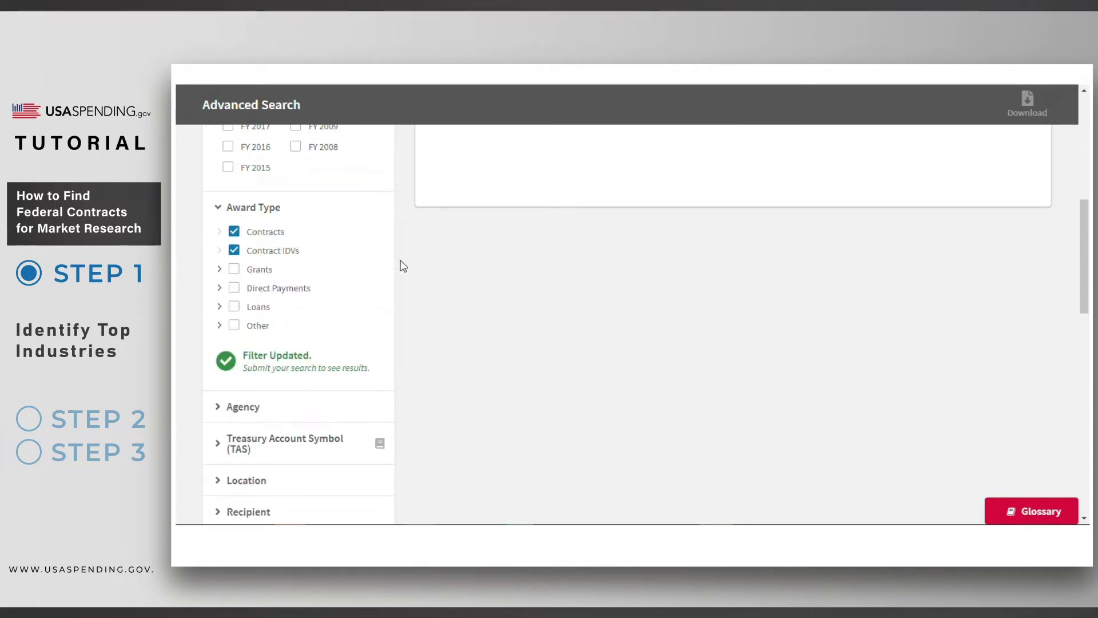
{"action": "scroll", "coordinate": [403, 266], "scroll_direction": "down", "scroll_amount": 5}
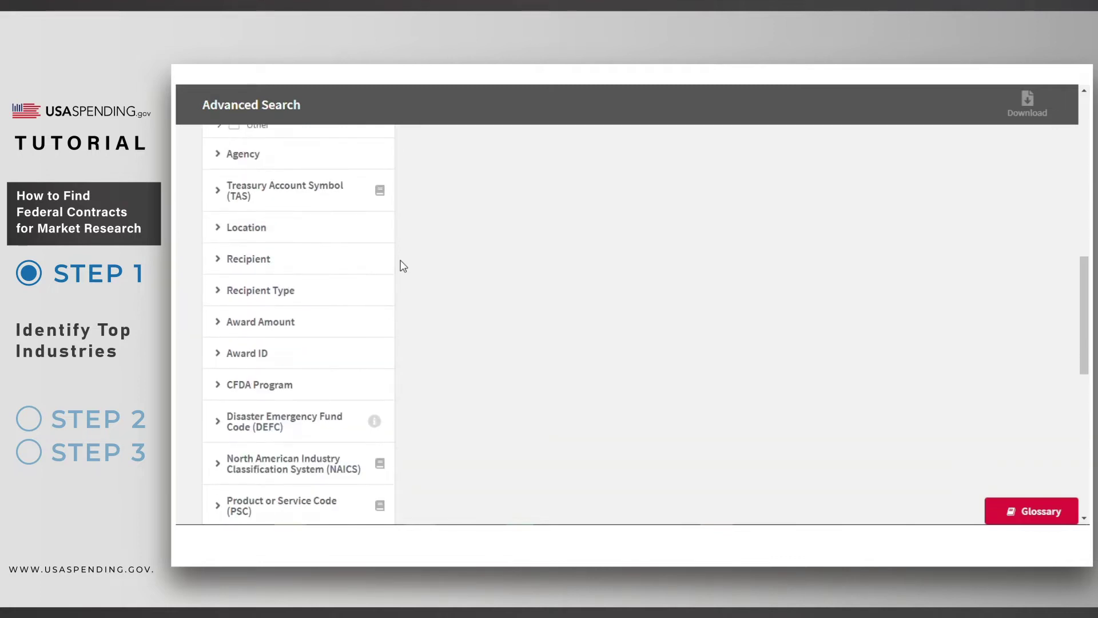
{"action": "left_click", "coordinate": [278, 167]}
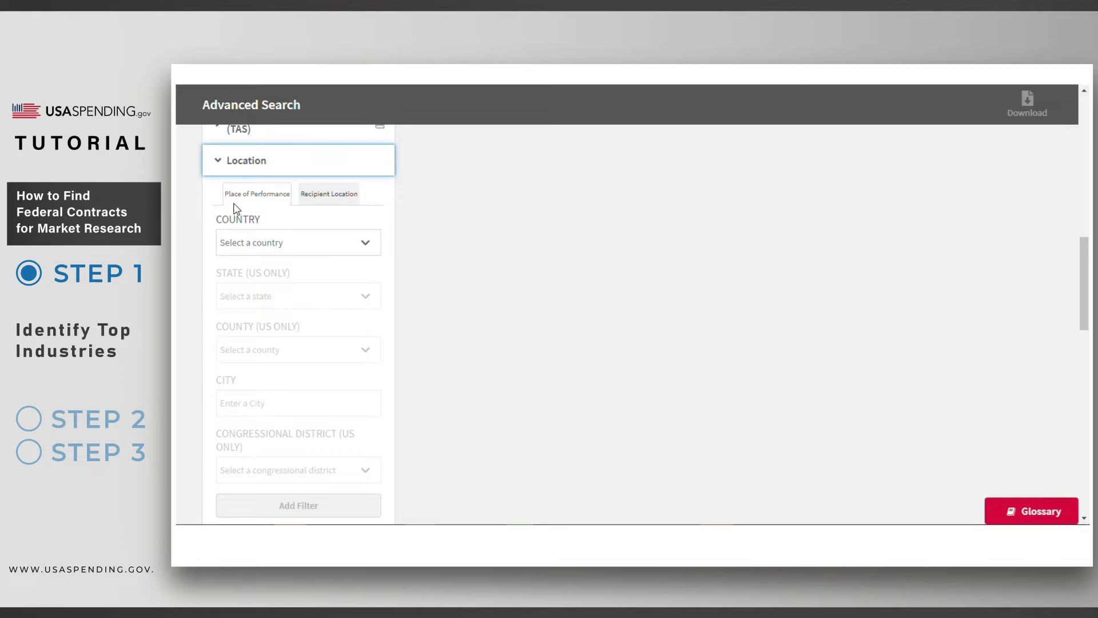
- Add United States, Mississippi as a place-of-performance location filter
{"action": "left_click", "coordinate": [287, 243]}
{"action": "left_click", "coordinate": [286, 265]}
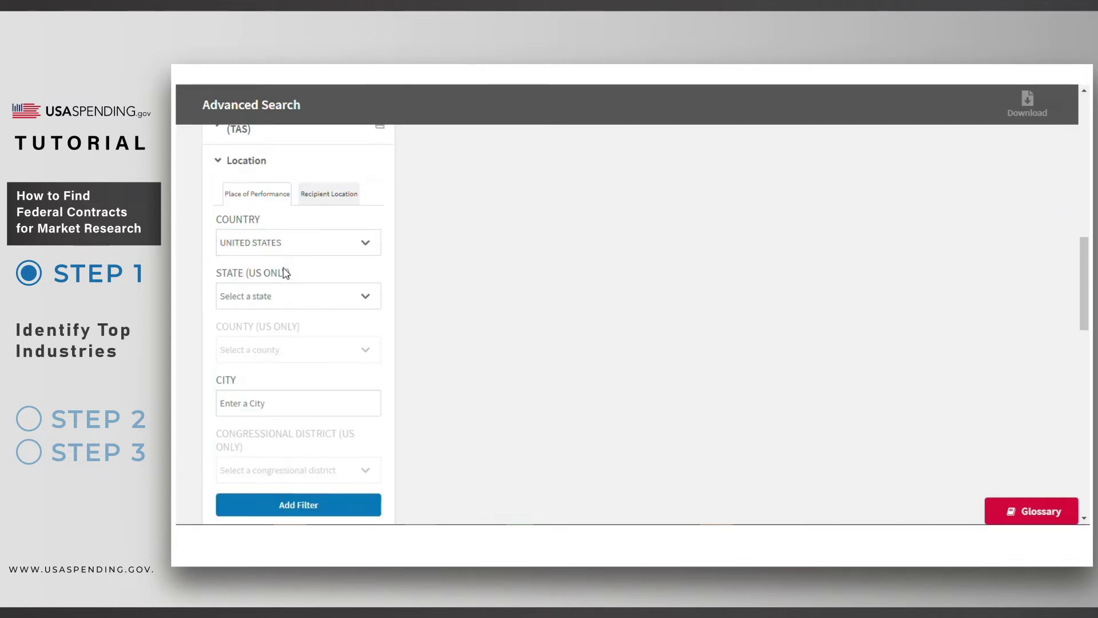
{"action": "left_click", "coordinate": [283, 297]}
{"action": "scroll", "coordinate": [314, 392], "scroll_direction": "down", "scroll_amount": 5}
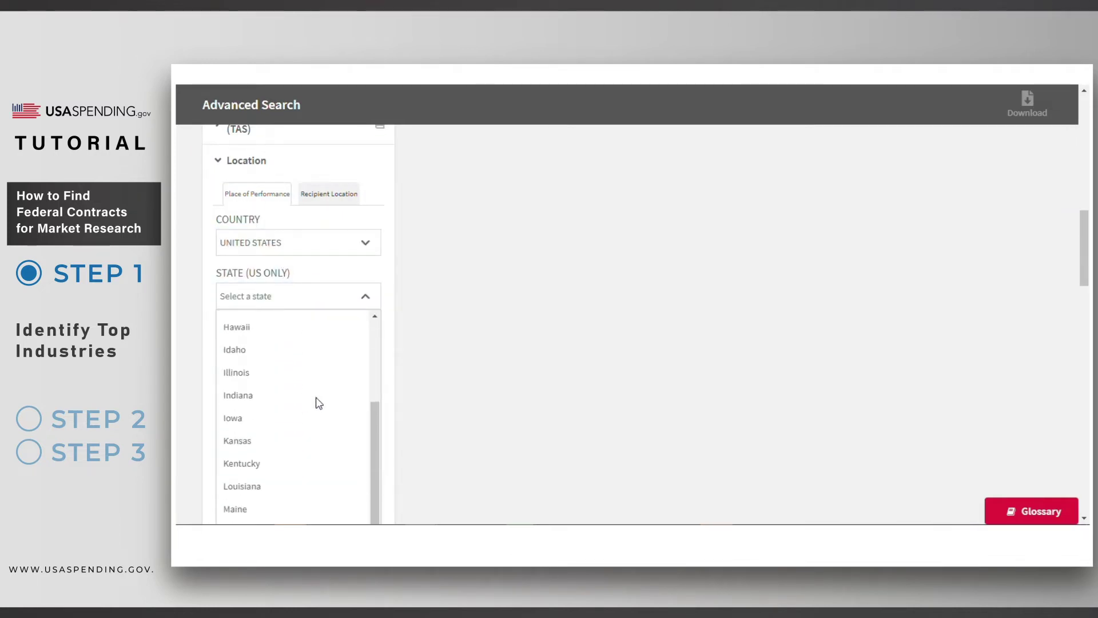
{"action": "scroll", "coordinate": [317, 400], "scroll_direction": "down", "scroll_amount": 4}
{"action": "left_click", "coordinate": [314, 419]}
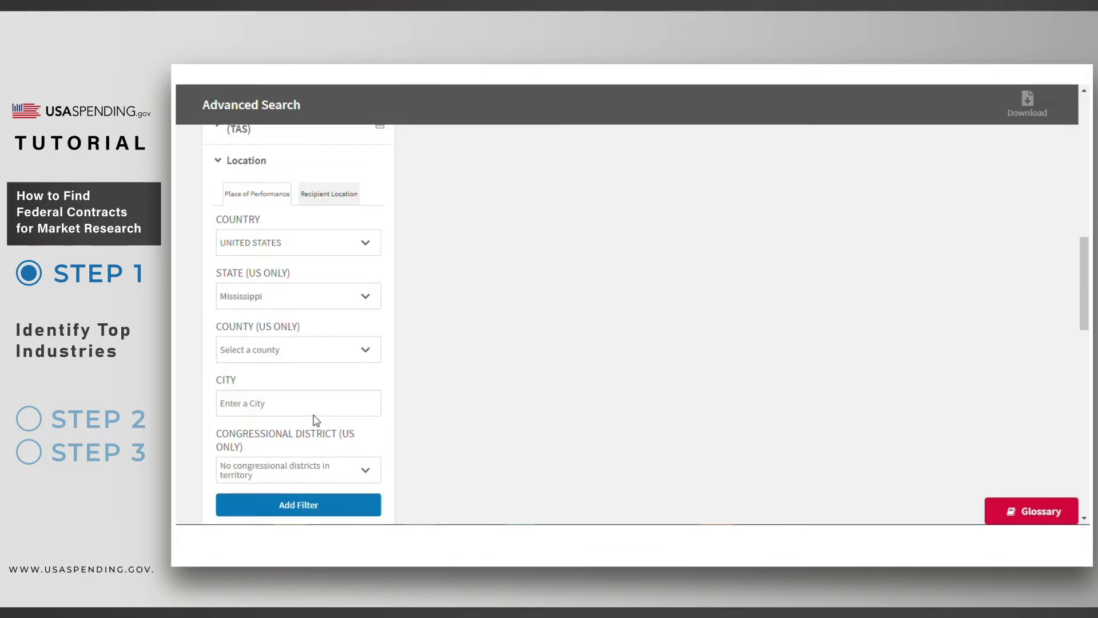
{"action": "left_click", "coordinate": [367, 511]}
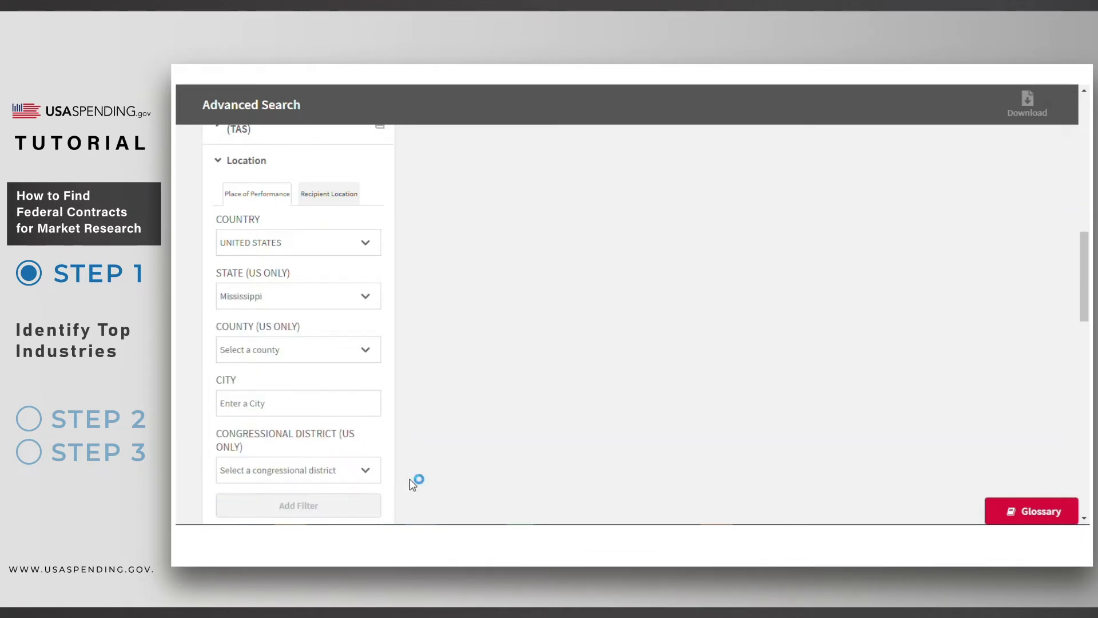
- Set the recipient type filter to Business > Small Business
{"action": "scroll", "coordinate": [411, 479], "scroll_direction": "down", "scroll_amount": 6}
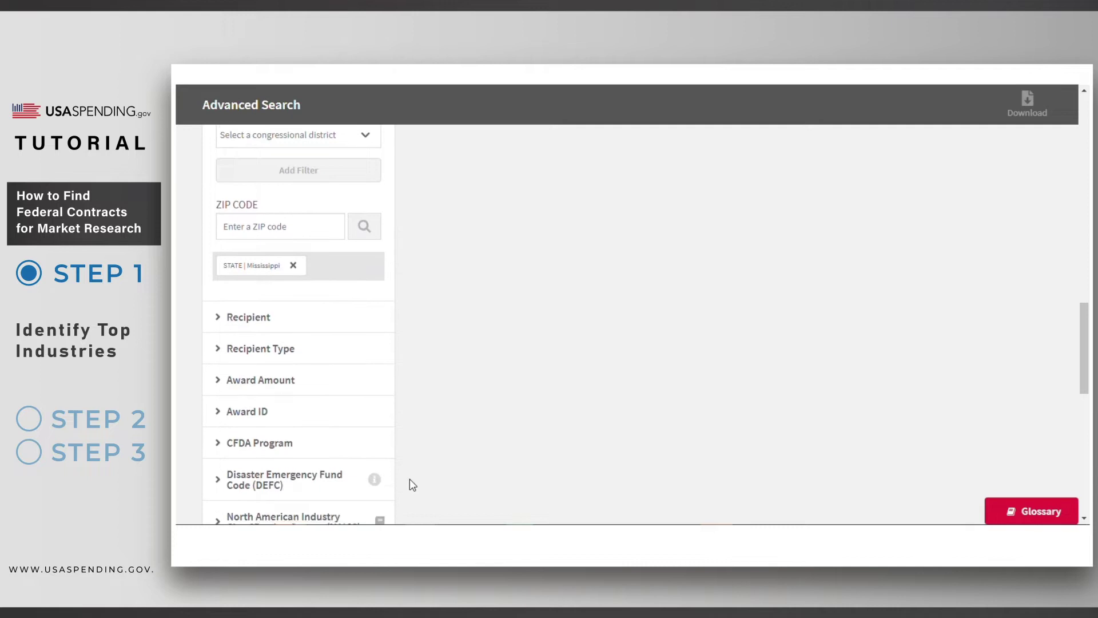
{"action": "scroll", "coordinate": [410, 479], "scroll_direction": "down", "scroll_amount": 1}
{"action": "left_click", "coordinate": [256, 286]}
{"action": "left_click", "coordinate": [220, 308]}
{"action": "left_click", "coordinate": [249, 325]}
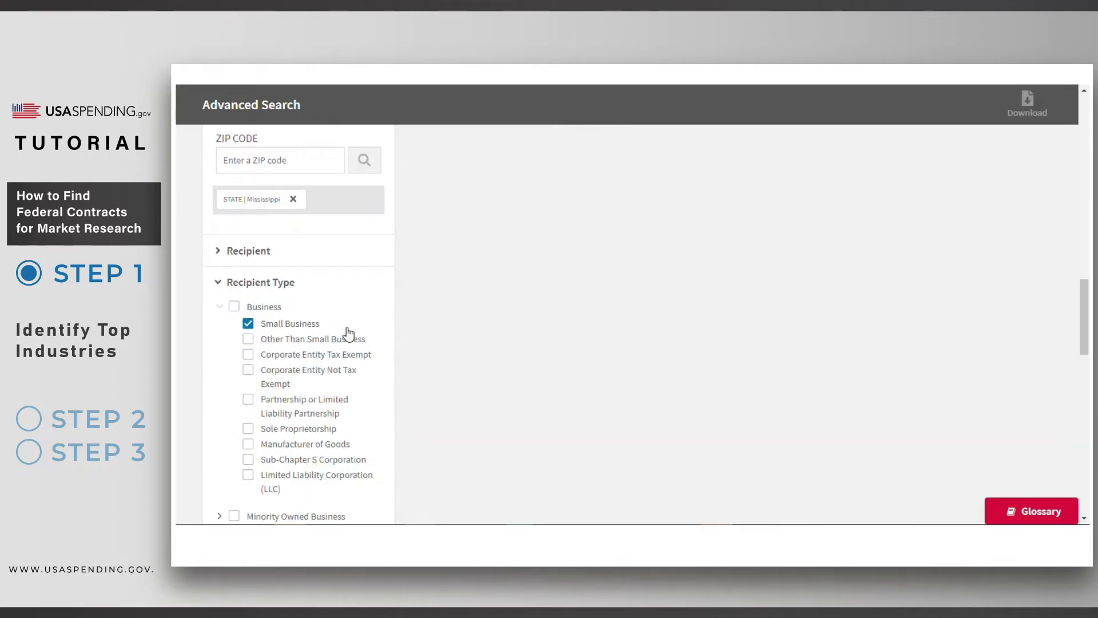
{"action": "scroll", "coordinate": [406, 327], "scroll_direction": "up", "scroll_amount": 8}
{"action": "scroll", "coordinate": [408, 331], "scroll_direction": "up", "scroll_amount": 5}
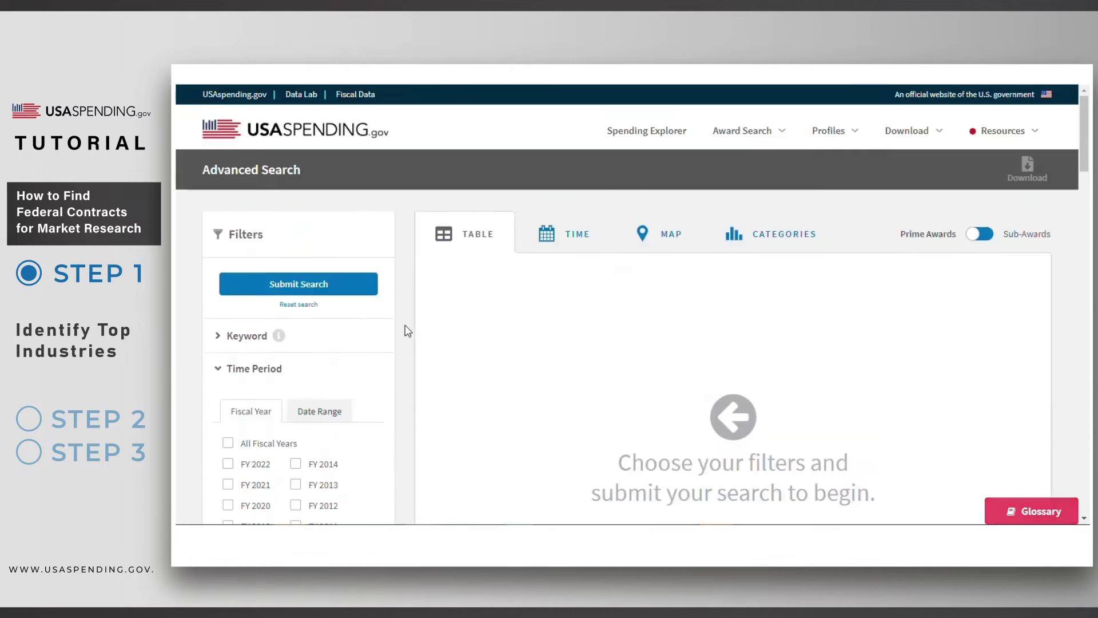
- Submit the search and show Categories spending by Industry Code, listed as NAICS codes
{"action": "left_click", "coordinate": [324, 283]}
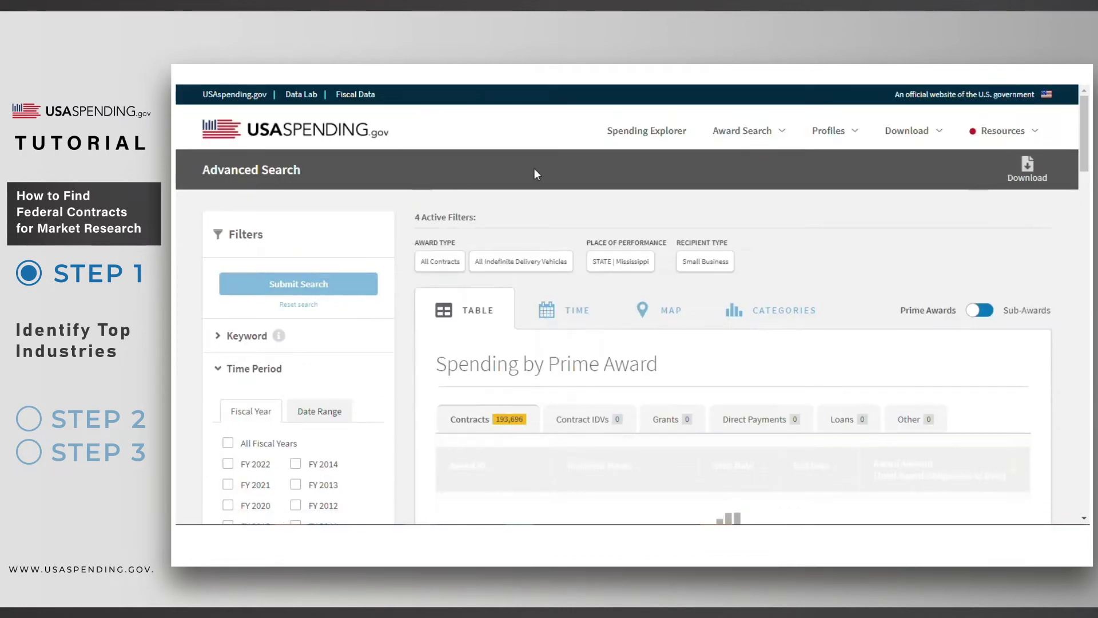
{"action": "left_click", "coordinate": [792, 309]}
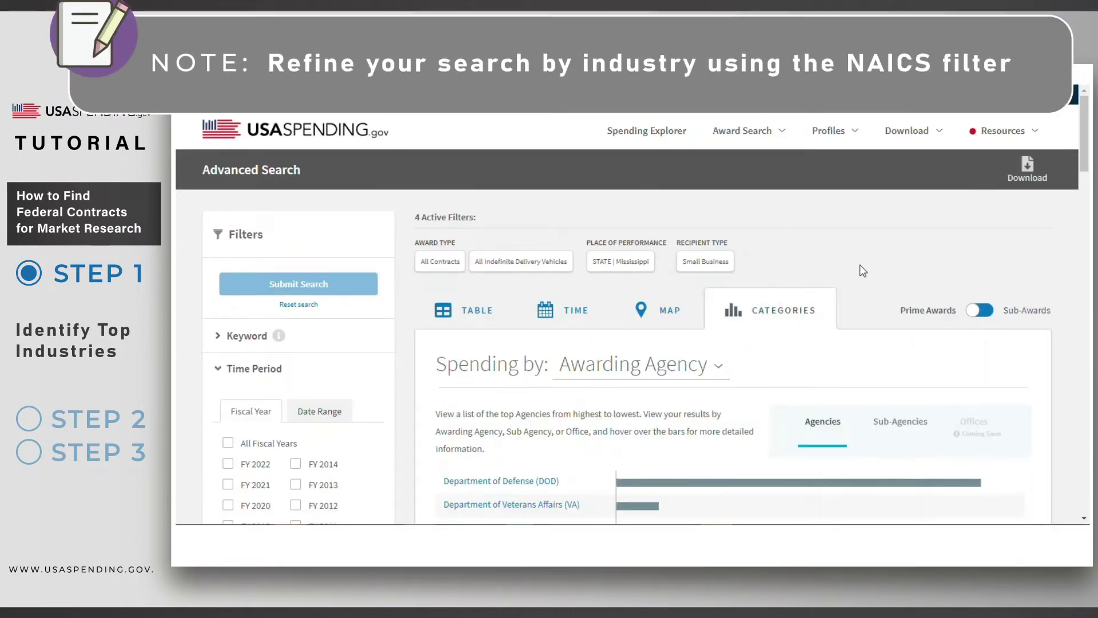
{"action": "scroll", "coordinate": [847, 252], "scroll_direction": "down", "scroll_amount": 3}
{"action": "left_click", "coordinate": [686, 193]}
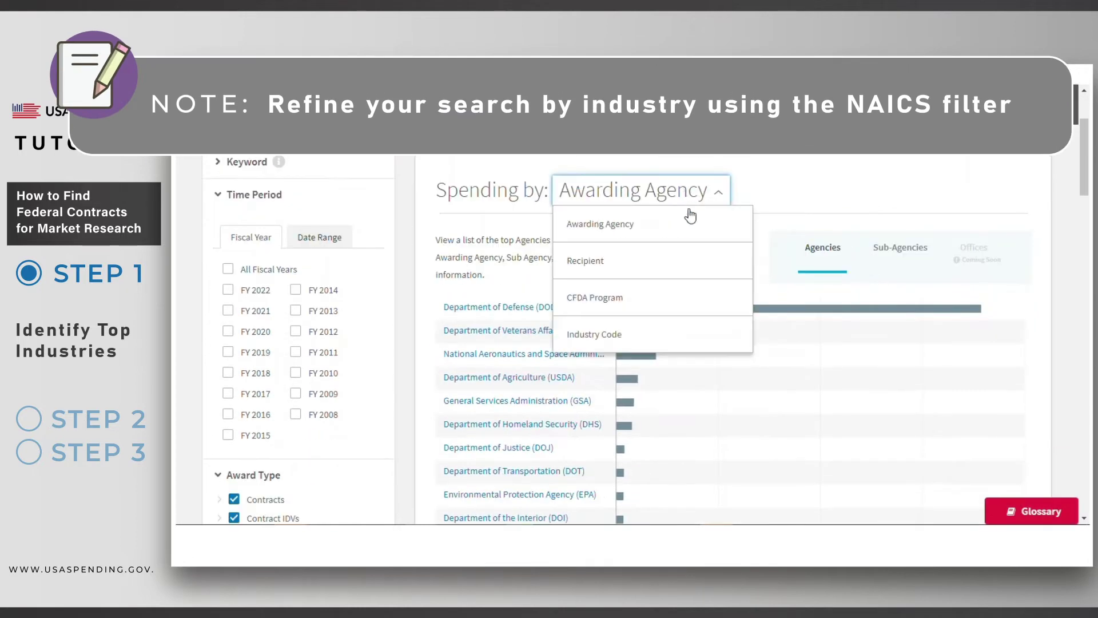
{"action": "left_click", "coordinate": [665, 335]}
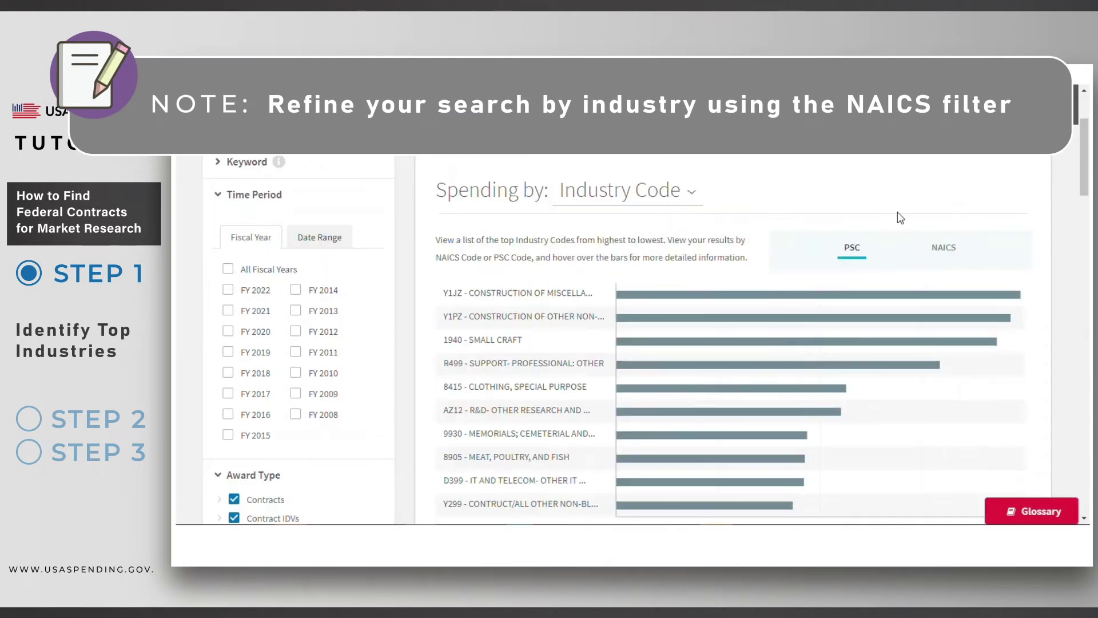
{"action": "left_click", "coordinate": [944, 250]}
{"action": "mouse_move", "coordinate": [1001, 299]}
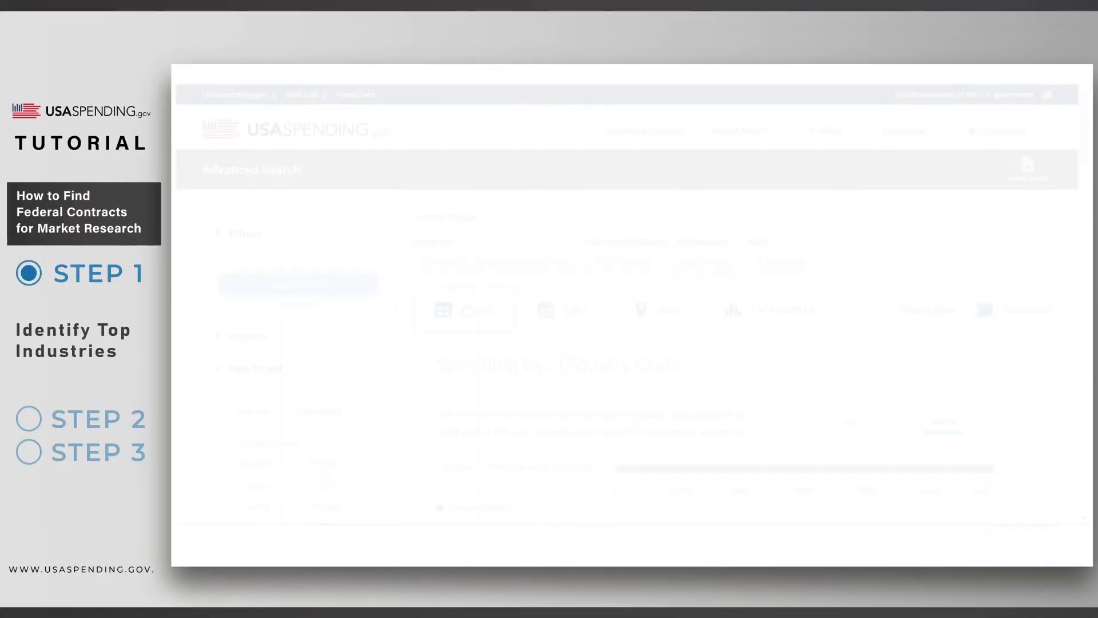
- Tick 8(a) Sole Source, 8(a) with HUBZone Preference, 8A Competed and Combination HUBZone and 8(a) set-asides
{"action": "scroll", "coordinate": [410, 341], "scroll_direction": "down", "scroll_amount": 1}
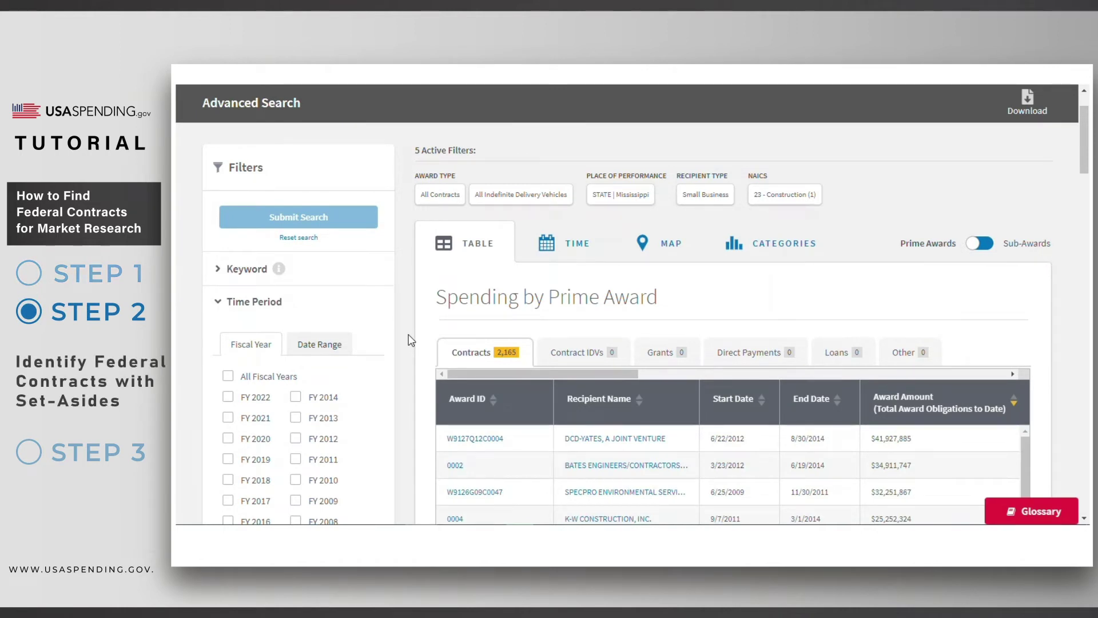
{"action": "scroll", "coordinate": [411, 341], "scroll_direction": "down", "scroll_amount": 15}
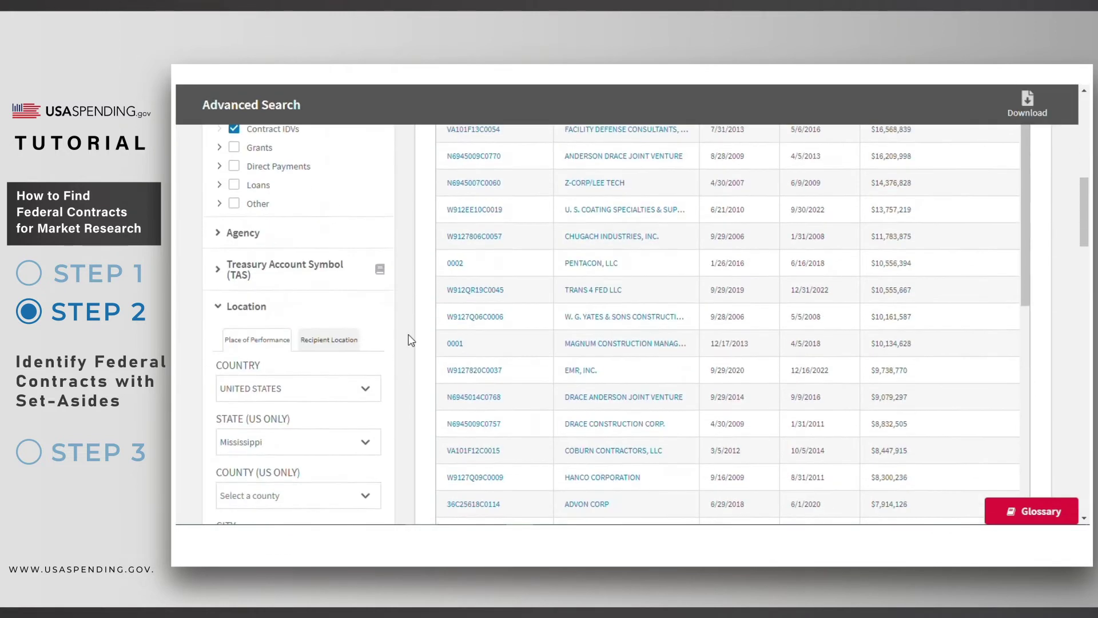
{"action": "scroll", "coordinate": [410, 340], "scroll_direction": "down", "scroll_amount": 12}
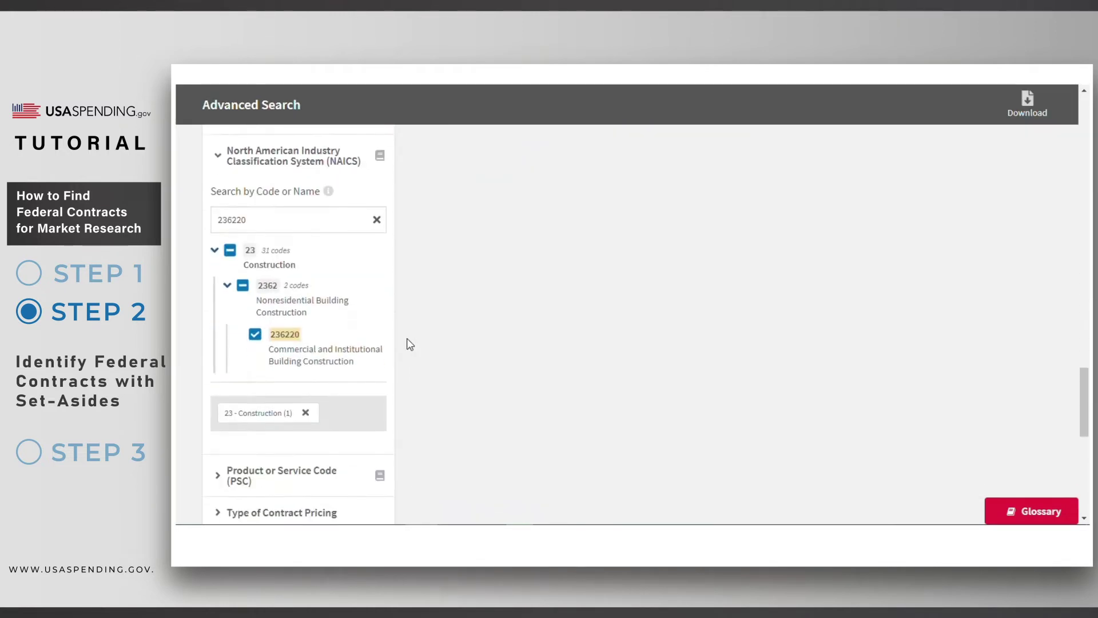
{"action": "left_click", "coordinate": [221, 210]}
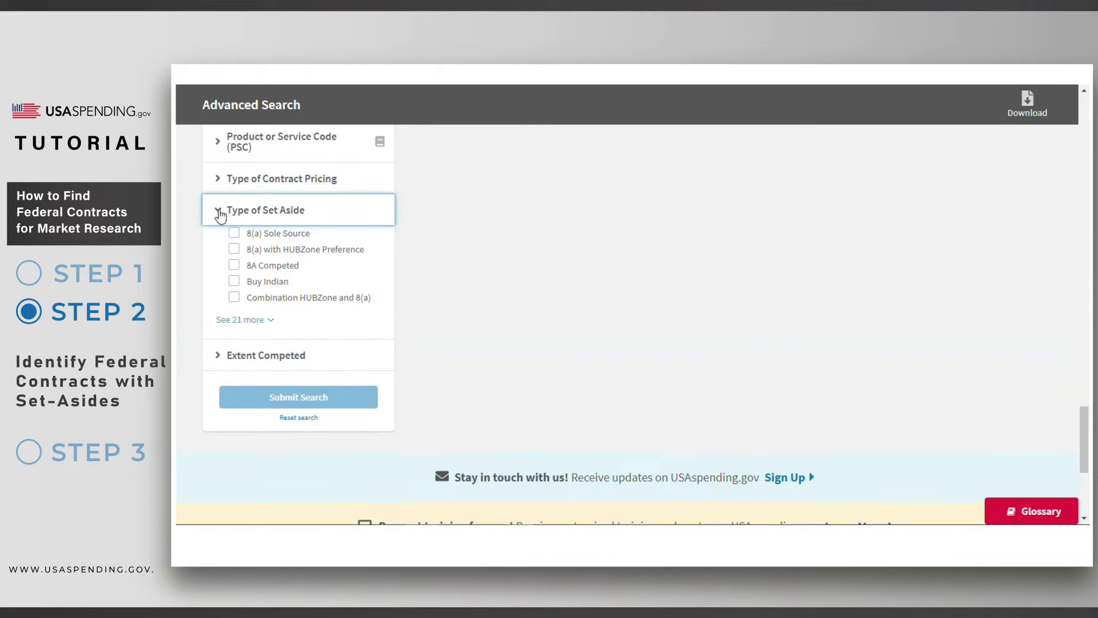
{"action": "left_click", "coordinate": [228, 325]}
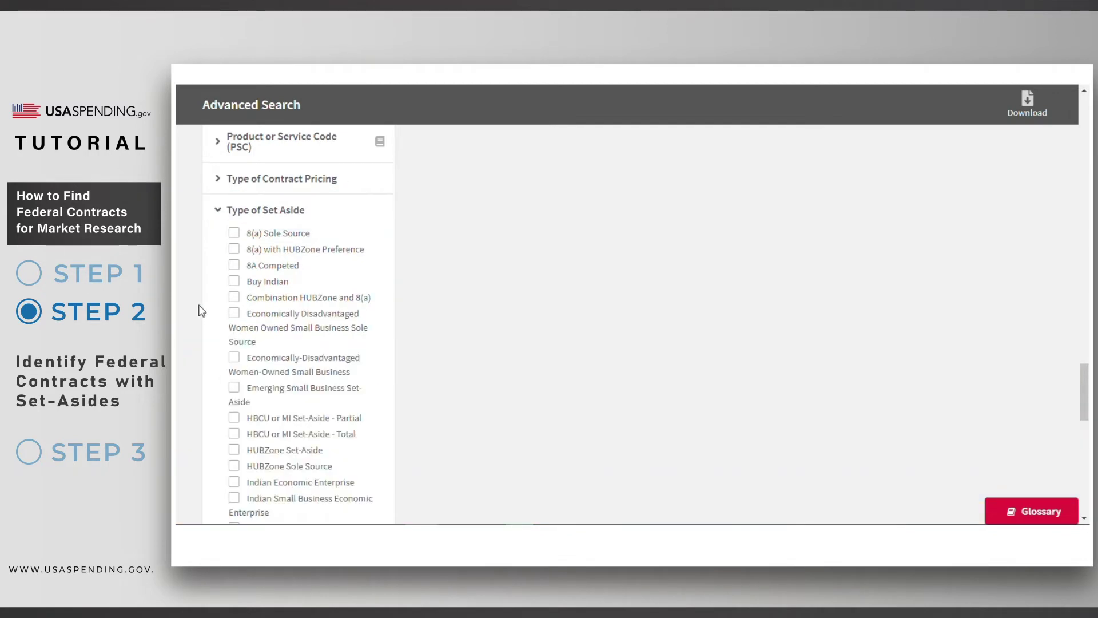
{"action": "left_click", "coordinate": [234, 233]}
{"action": "left_click", "coordinate": [234, 250]}
{"action": "left_click", "coordinate": [234, 265]}
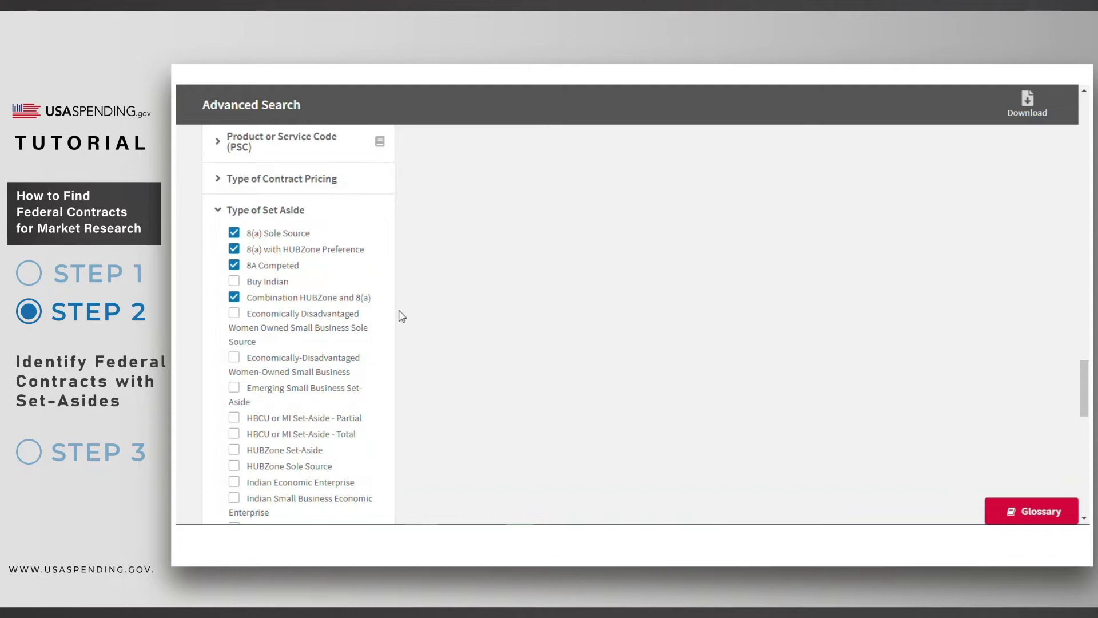
{"action": "scroll", "coordinate": [402, 317], "scroll_direction": "up", "scroll_amount": 20}
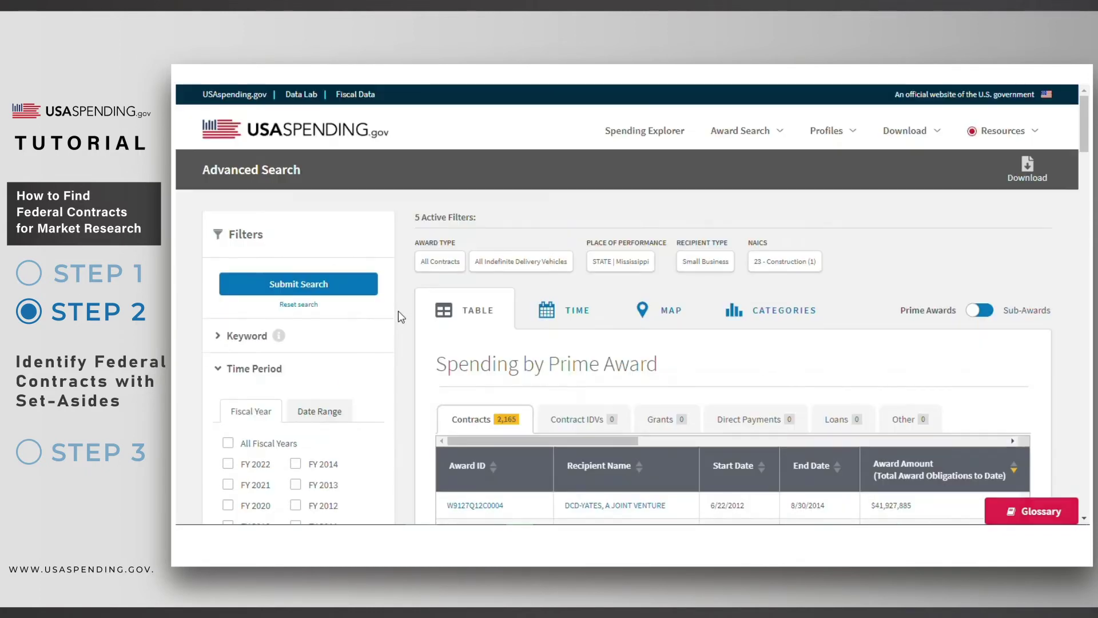
- Submit the set-aside search and sort the 705 contracts by End Date, latest first
{"action": "left_click", "coordinate": [369, 287]}
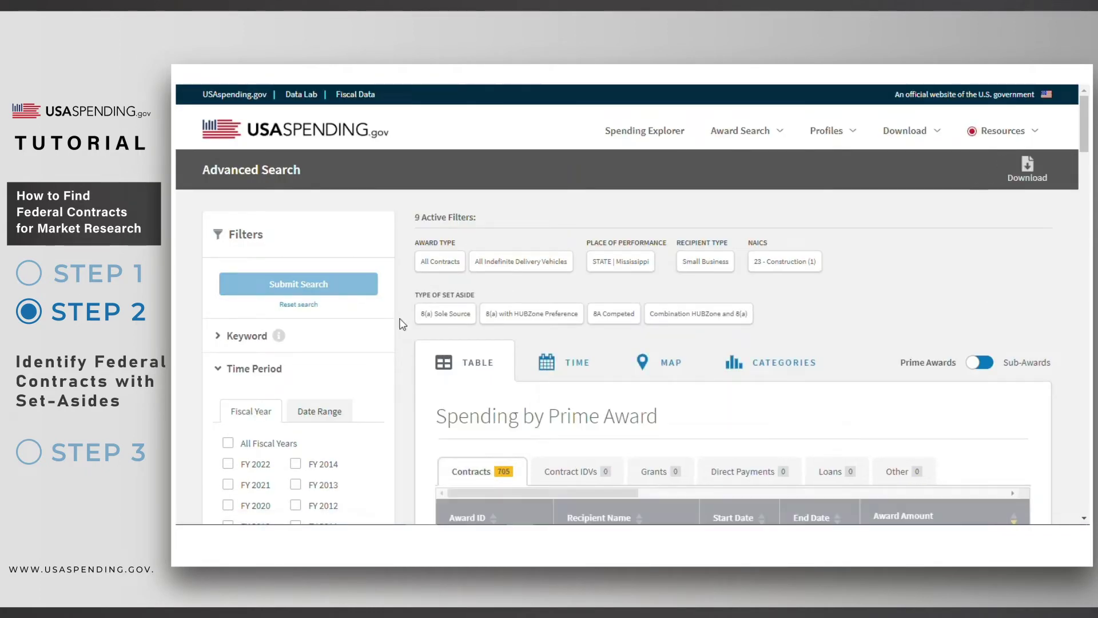
{"action": "scroll", "coordinate": [403, 324], "scroll_direction": "down", "scroll_amount": 5}
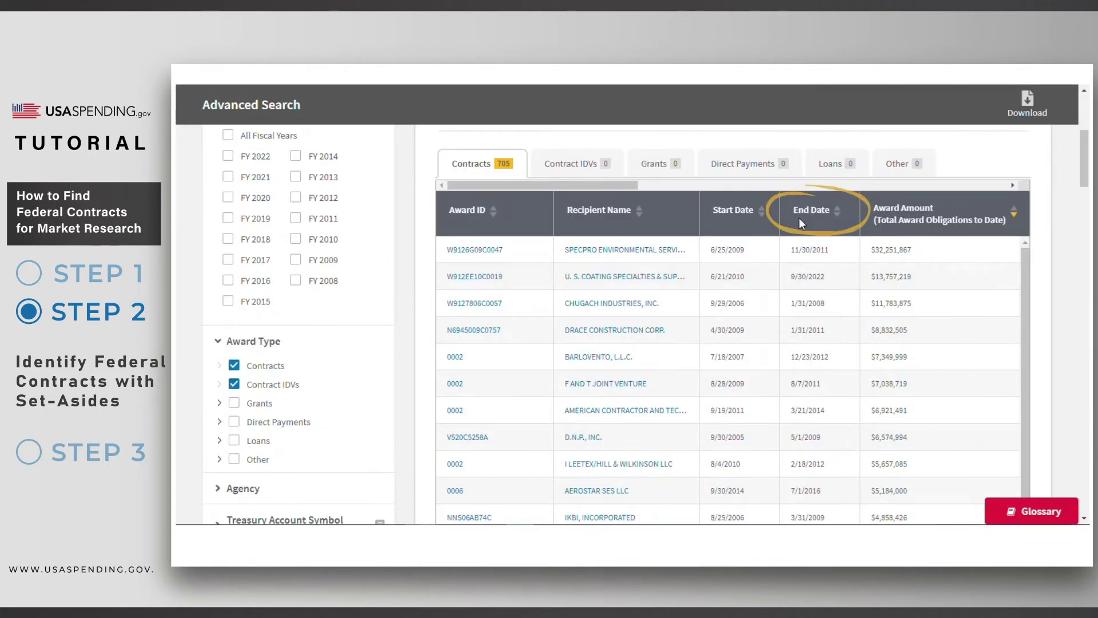
{"action": "left_click", "coordinate": [834, 223]}
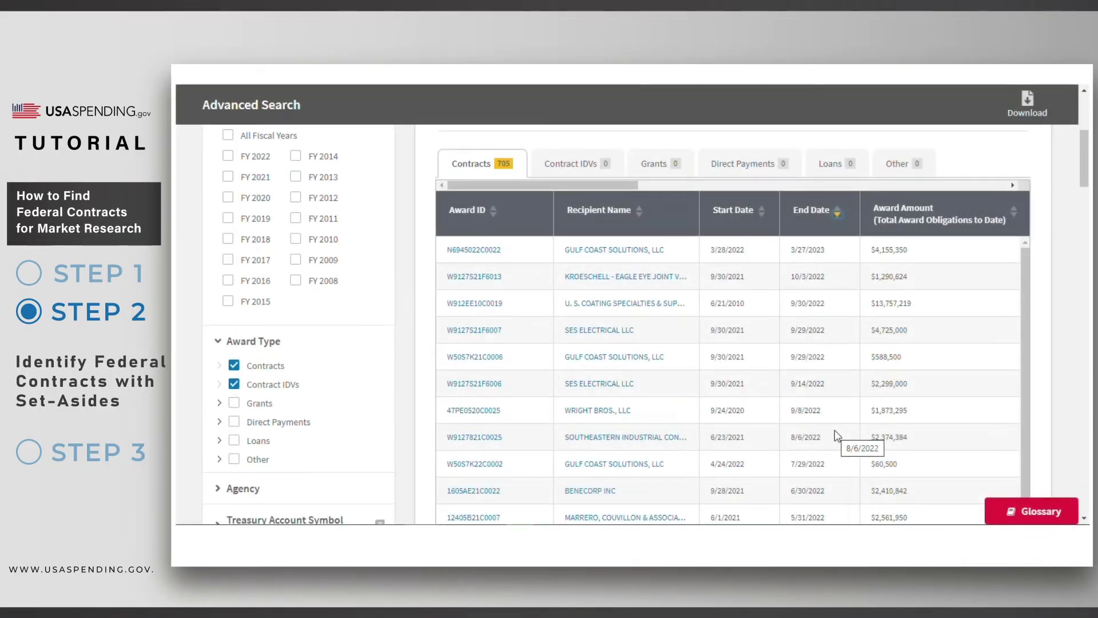
- Untick the 8(a) Sole Source, 8A Competed and Combination HUBZone and 8(a) set-asides
{"action": "scroll", "coordinate": [406, 436], "scroll_direction": "down", "scroll_amount": 1}
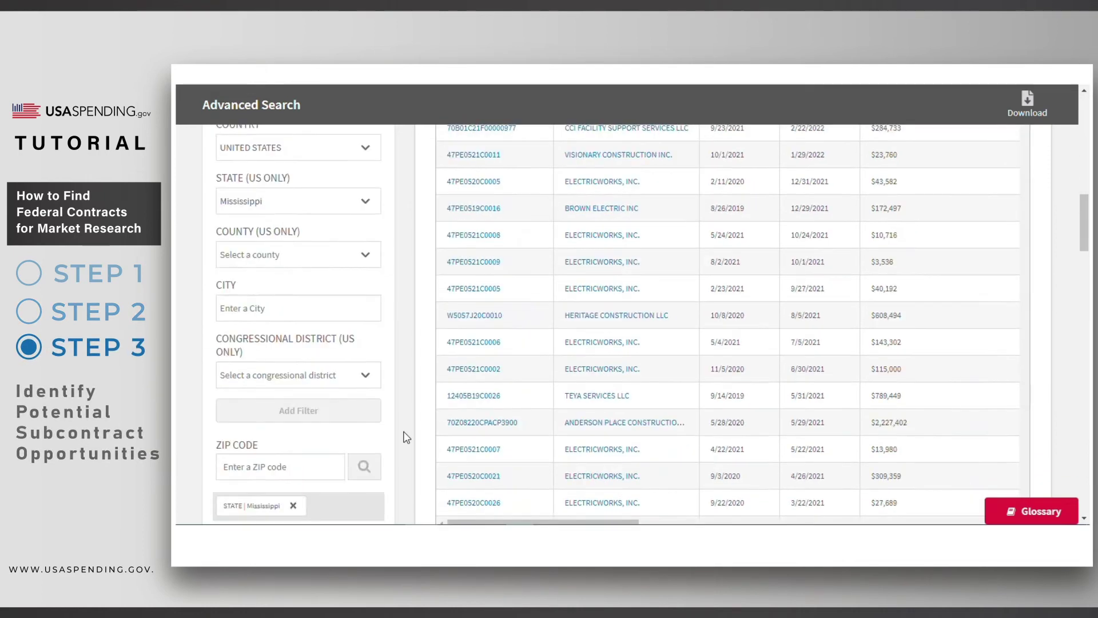
{"action": "scroll", "coordinate": [406, 436], "scroll_direction": "down", "scroll_amount": 15}
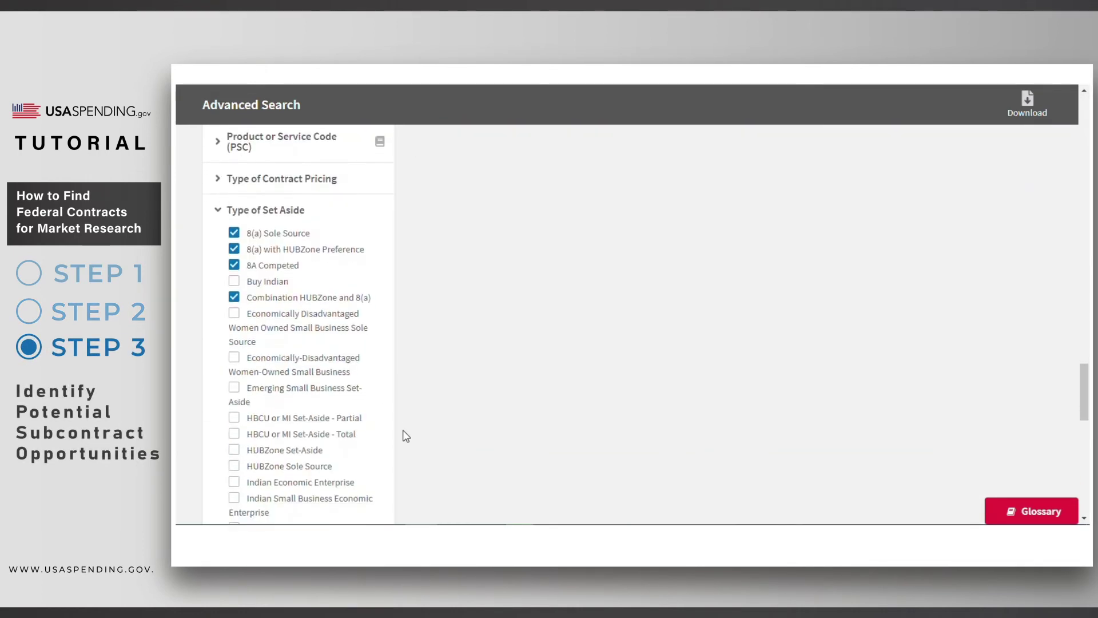
{"action": "left_click", "coordinate": [234, 233]}
{"action": "left_click", "coordinate": [234, 266]}
{"action": "left_click", "coordinate": [234, 297]}
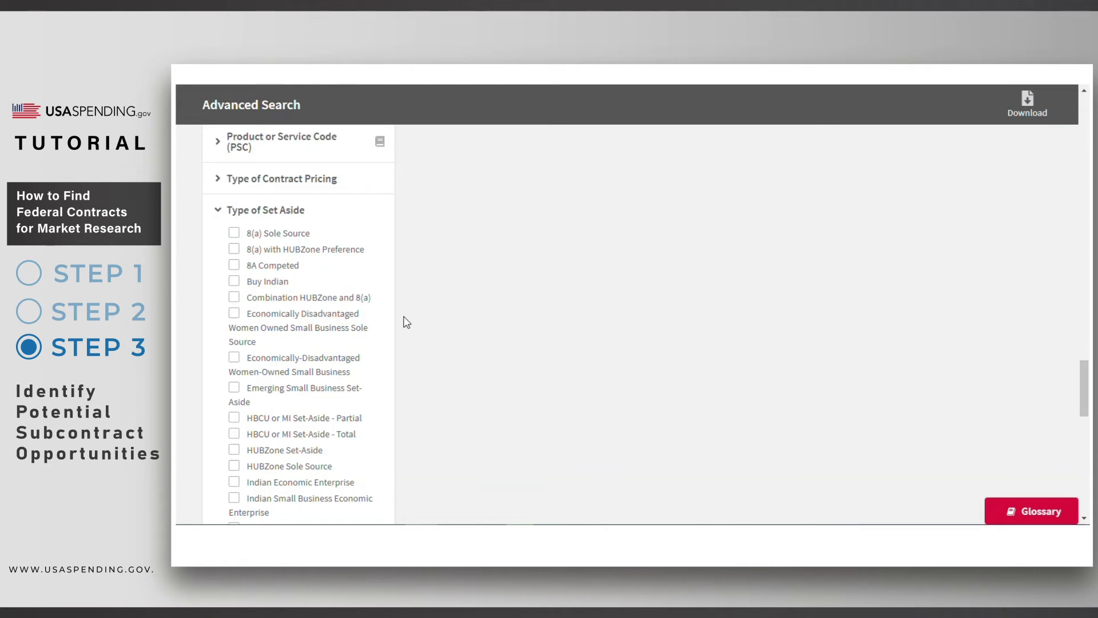
- Expand the Award Amount filter to show its ranges and Min/Max fields
{"action": "scroll", "coordinate": [406, 321], "scroll_direction": "up", "scroll_amount": 15}
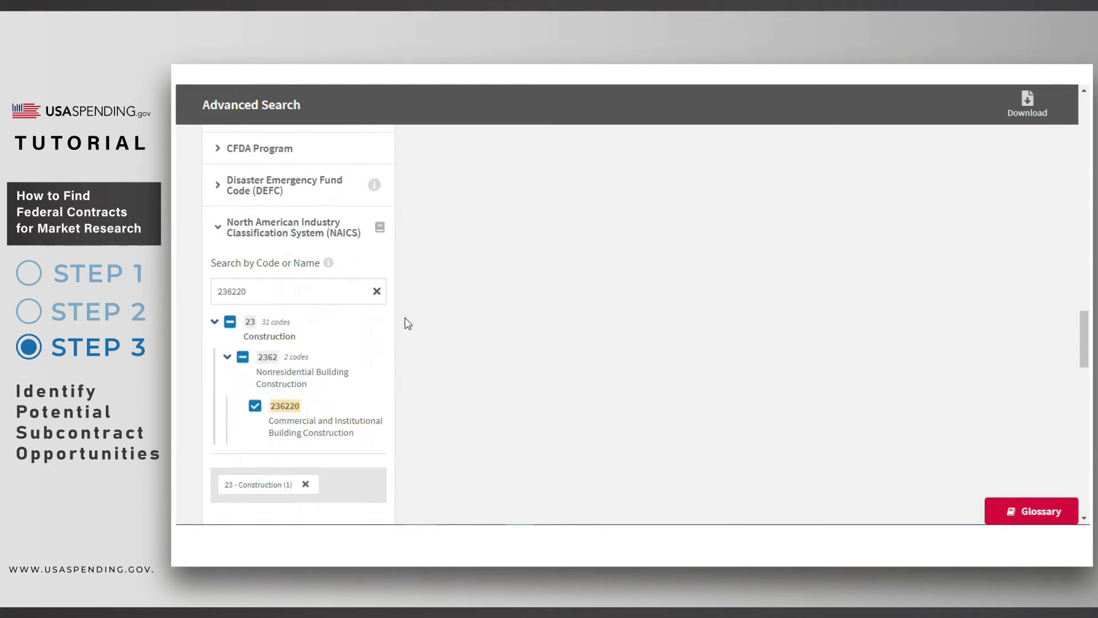
{"action": "scroll", "coordinate": [408, 324], "scroll_direction": "up", "scroll_amount": 5}
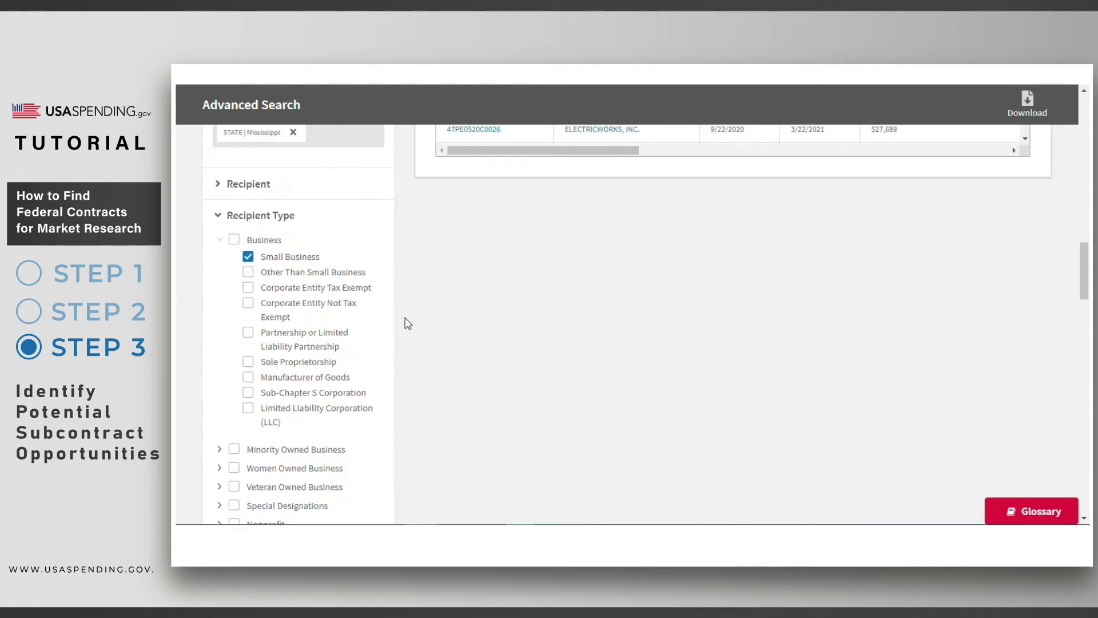
{"action": "scroll", "coordinate": [408, 323], "scroll_direction": "up", "scroll_amount": 2}
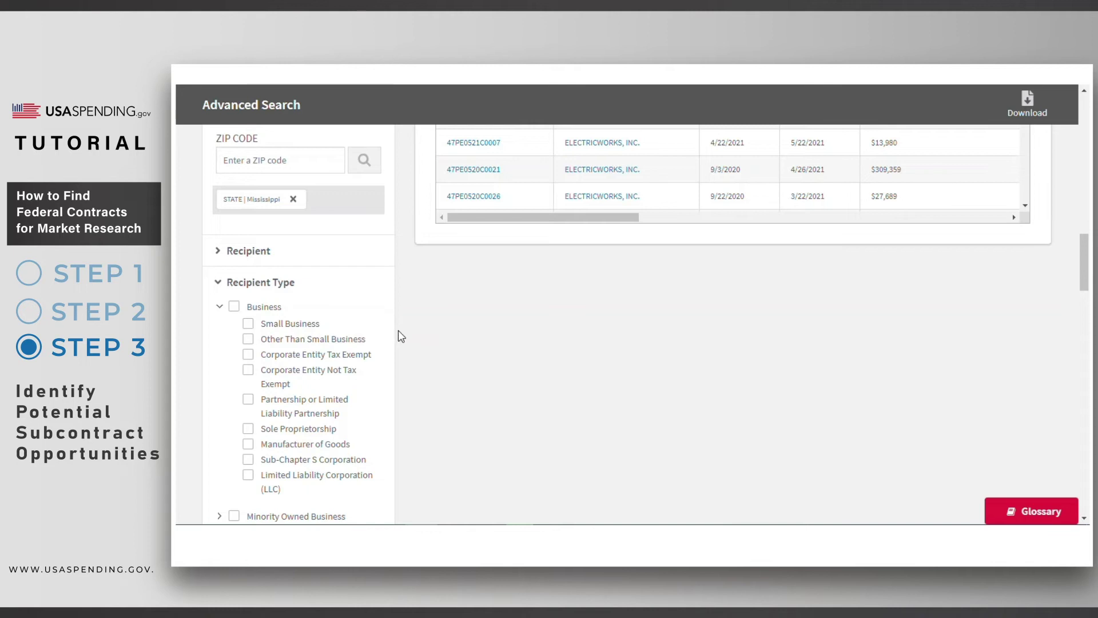
{"action": "scroll", "coordinate": [400, 336], "scroll_direction": "down", "scroll_amount": 6}
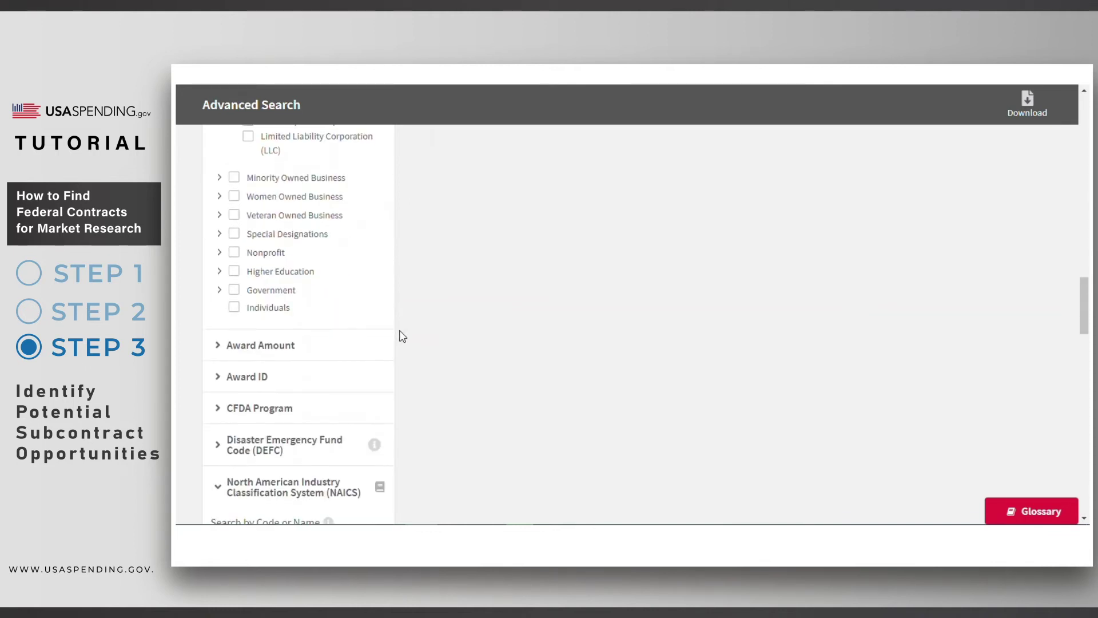
{"action": "scroll", "coordinate": [403, 337], "scroll_direction": "down", "scroll_amount": 2}
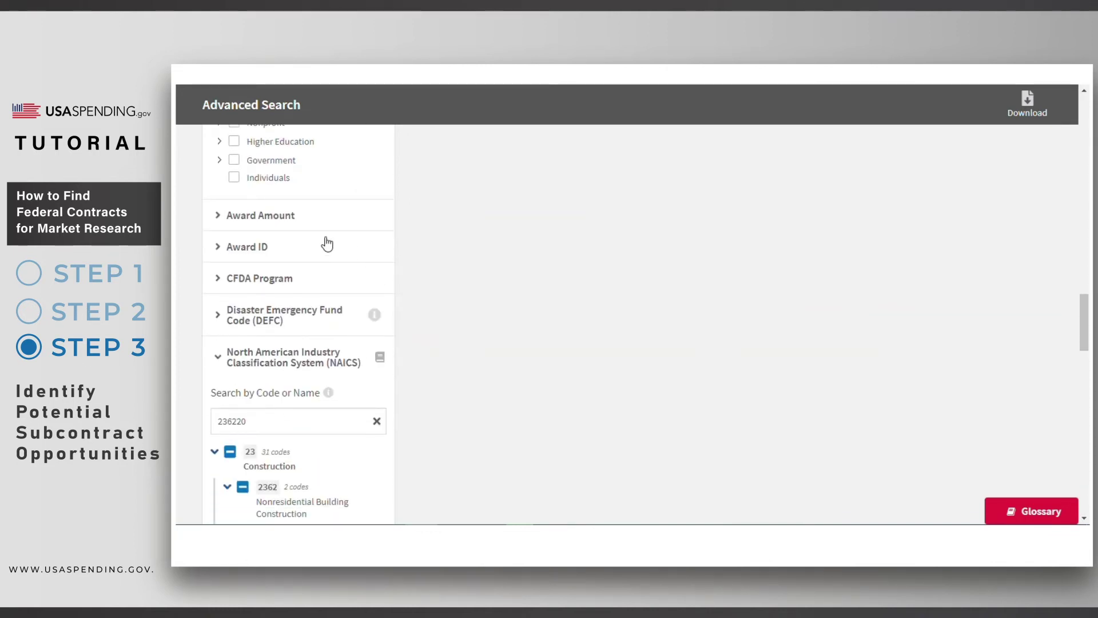
{"action": "left_click", "coordinate": [233, 223]}
- Apply a minimum award amount of $750,000
{"action": "left_click", "coordinate": [245, 343]}
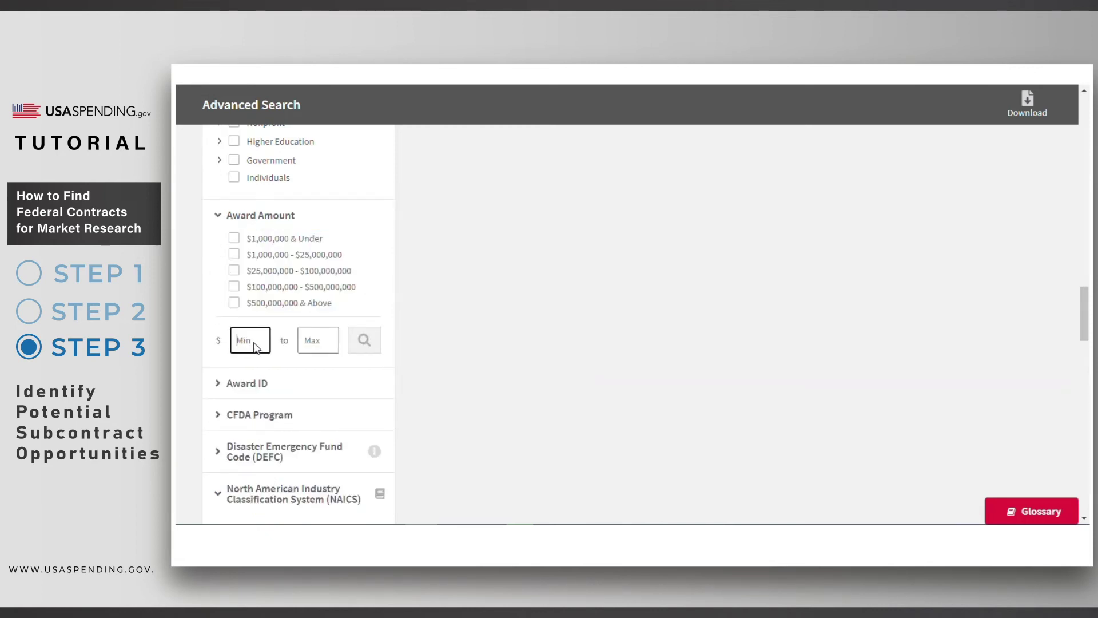
{"action": "type", "text": "750000"}
{"action": "left_click", "coordinate": [365, 341]}
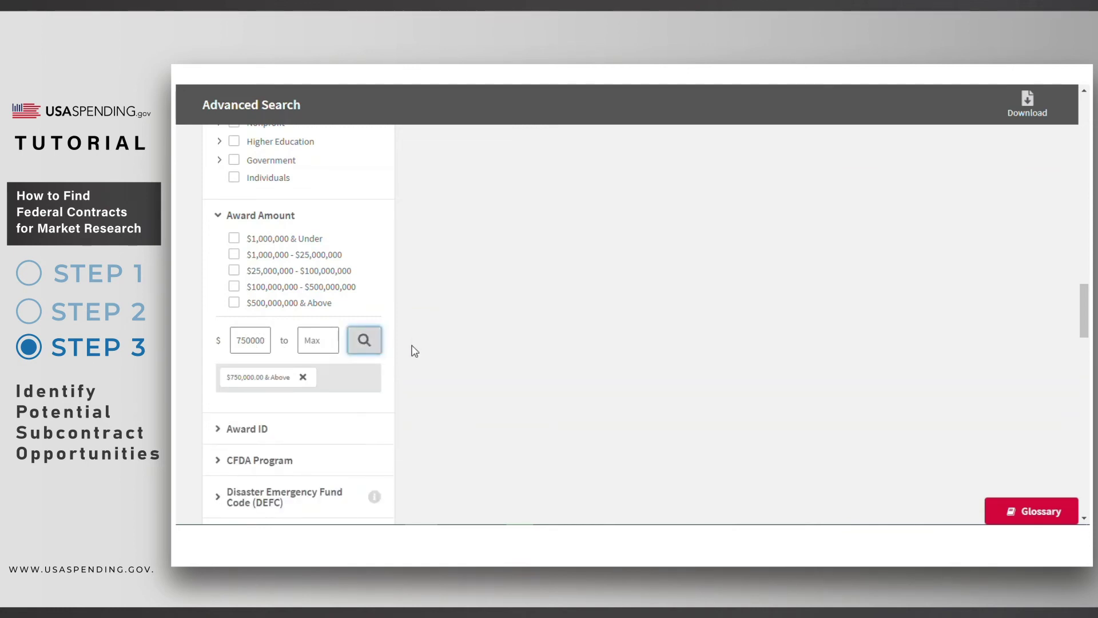
- Resubmit the search and sort the 405 contracts by Start Date, newest first
{"action": "scroll", "coordinate": [411, 350], "scroll_direction": "up", "scroll_amount": 10}
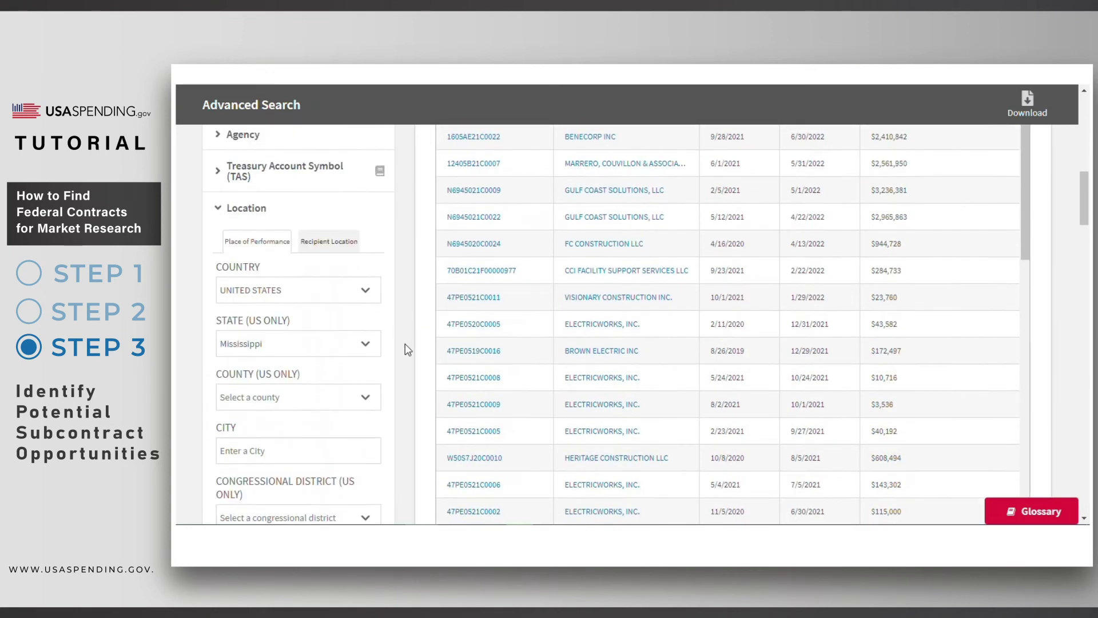
{"action": "scroll", "coordinate": [408, 349], "scroll_direction": "up", "scroll_amount": 15}
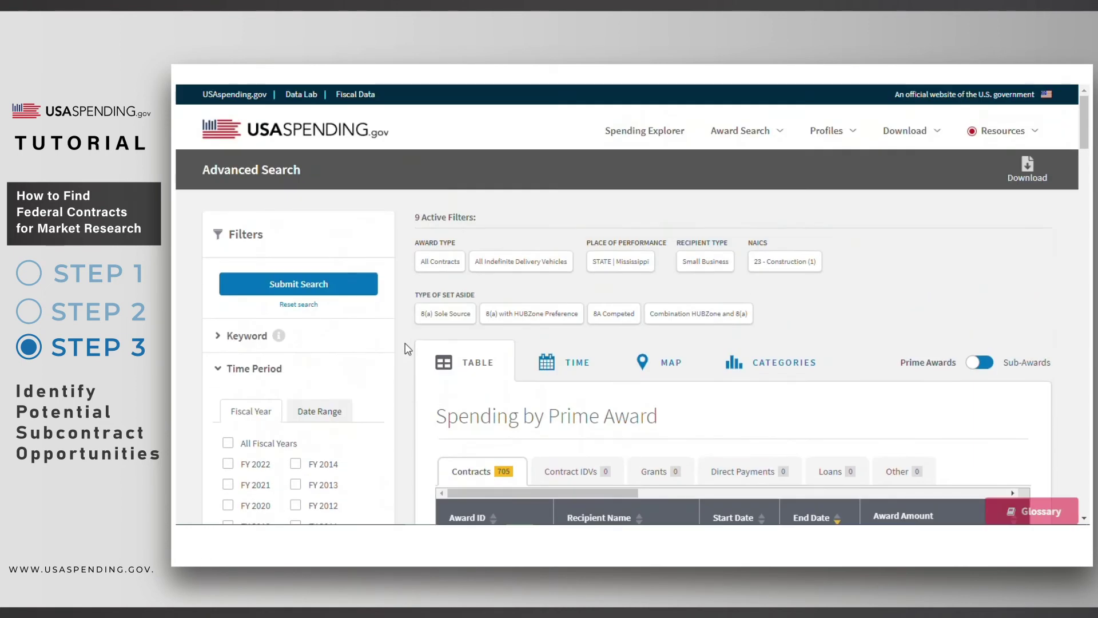
{"action": "left_click", "coordinate": [341, 292]}
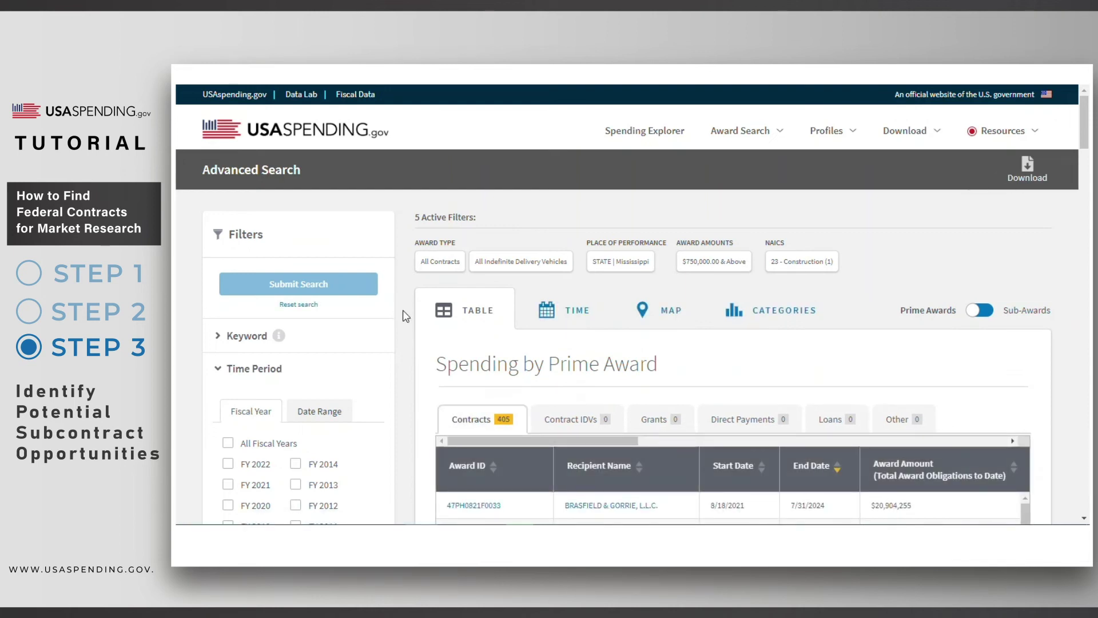
{"action": "scroll", "coordinate": [406, 316], "scroll_direction": "down", "scroll_amount": 5}
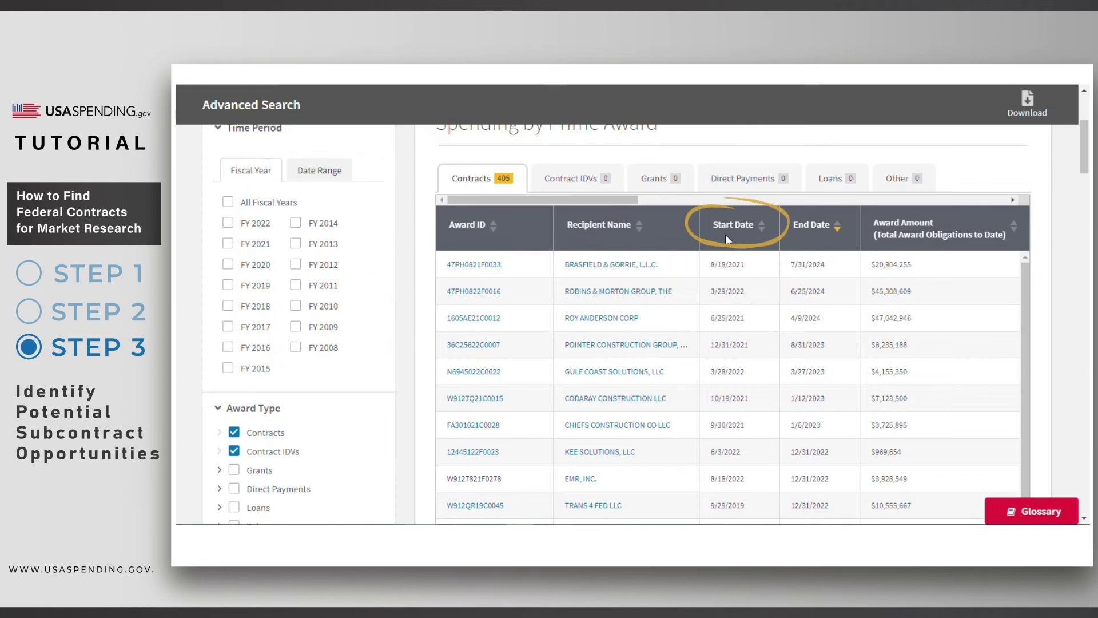
{"action": "left_click", "coordinate": [761, 229]}
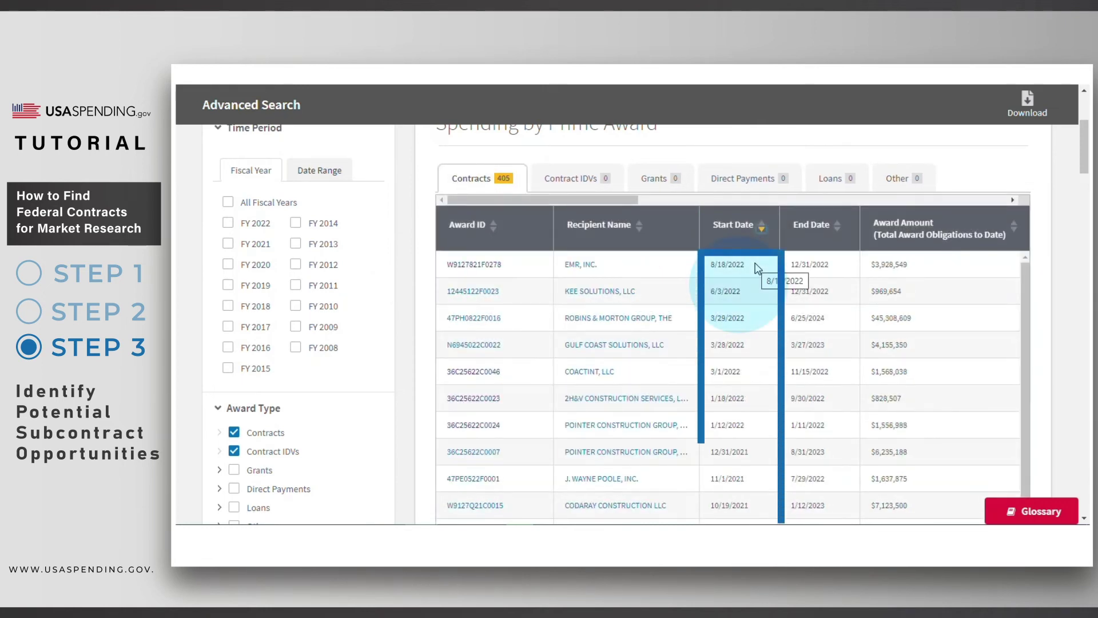